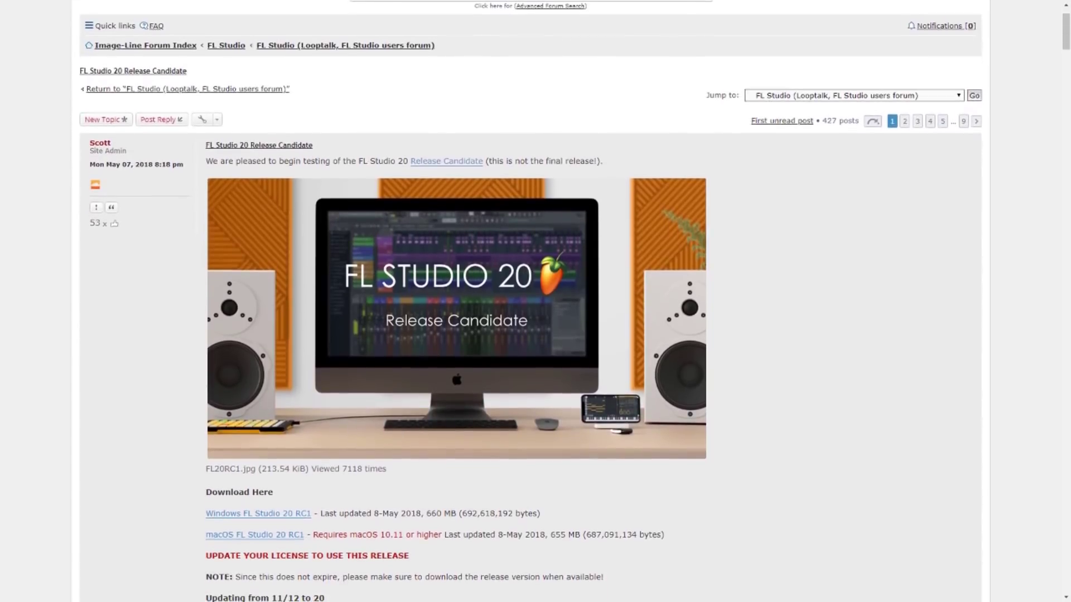
- Scroll through the FL Studio 20 Release Candidate post and highlight the Mac support description
{"action": "scroll", "coordinate": [530, 302], "scroll_direction": "down", "scroll_amount": 1}
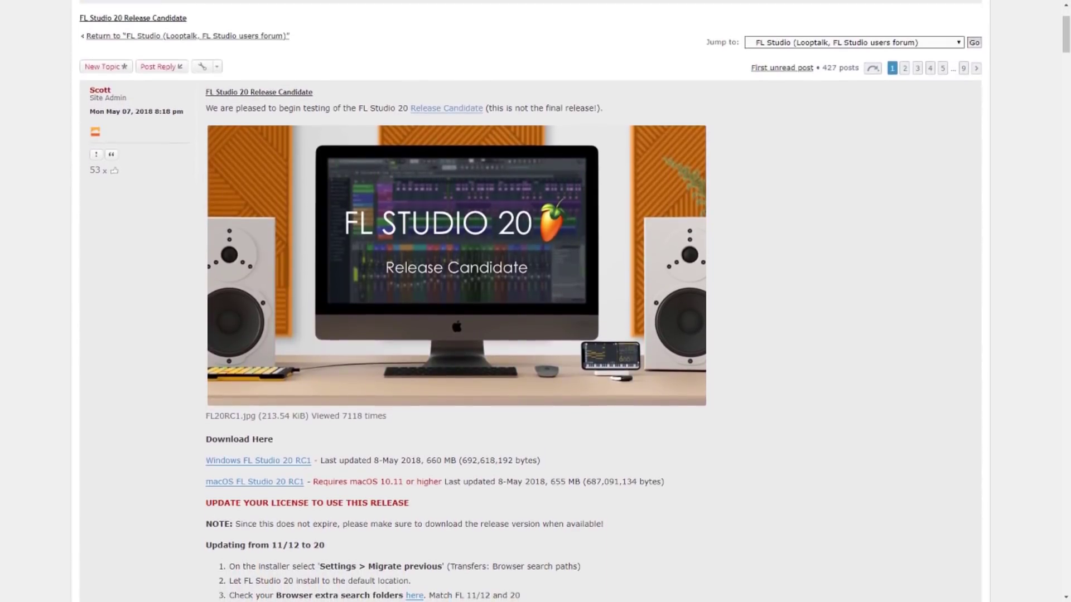
{"action": "scroll", "coordinate": [531, 301], "scroll_direction": "down", "scroll_amount": 1}
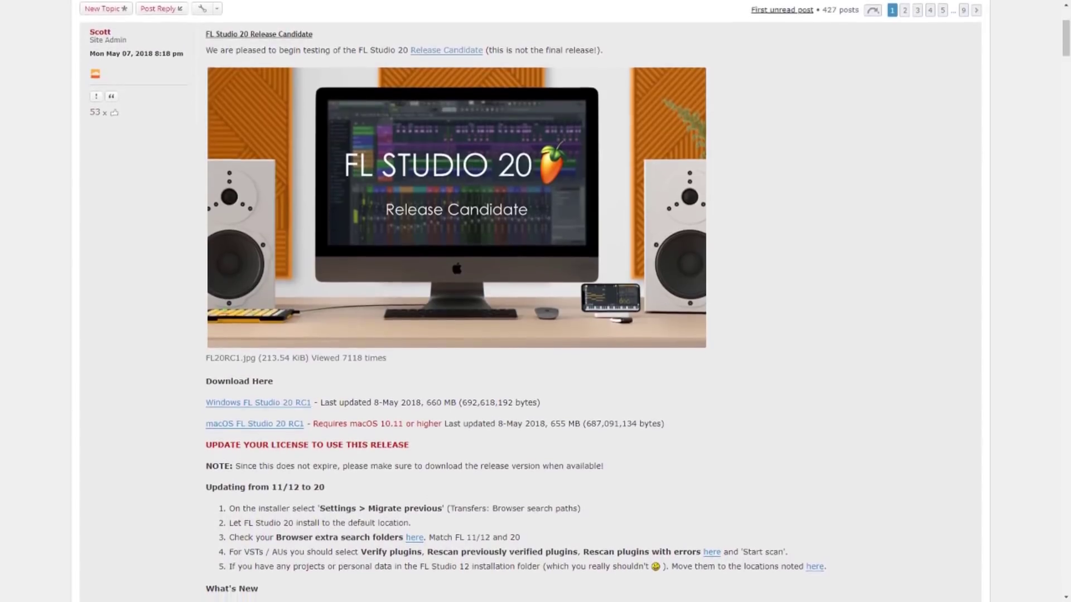
{"action": "scroll", "coordinate": [530, 301], "scroll_direction": "down", "scroll_amount": 1}
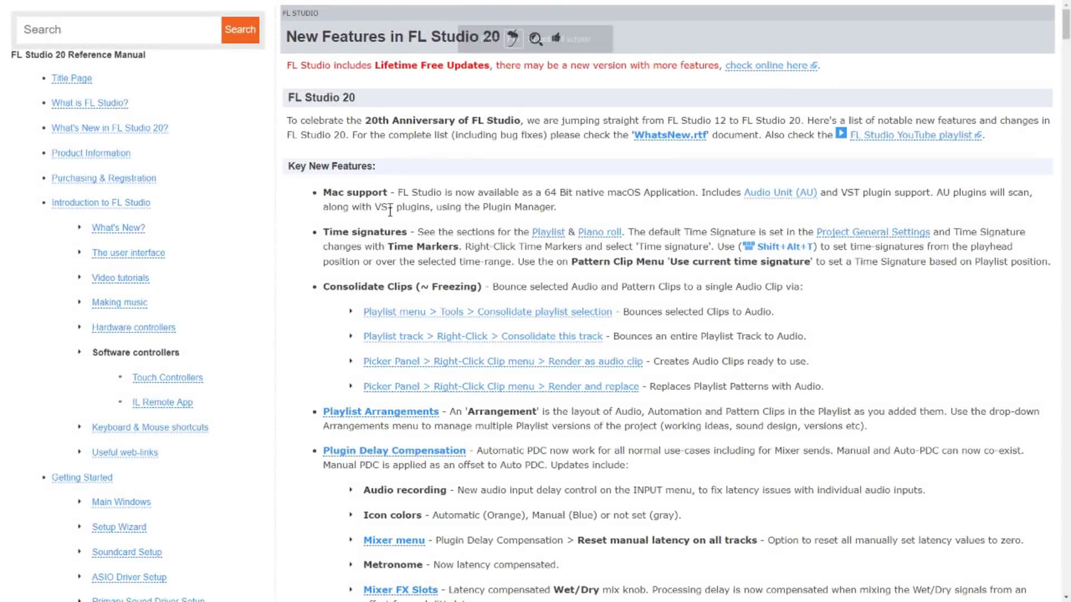
{"action": "left_click_drag", "start_coordinate": [323, 193], "coordinate": [388, 193]}
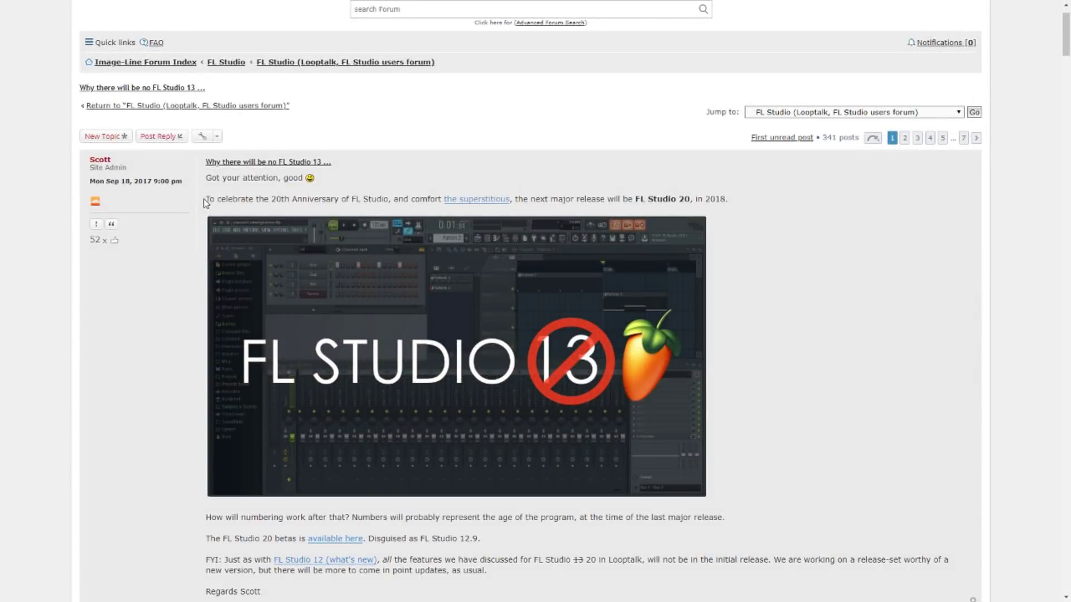
- Highlight the 20th Anniversary sentence and follow the 'the superstitious' link
{"action": "left_click_drag", "start_coordinate": [204, 199], "coordinate": [389, 199]}
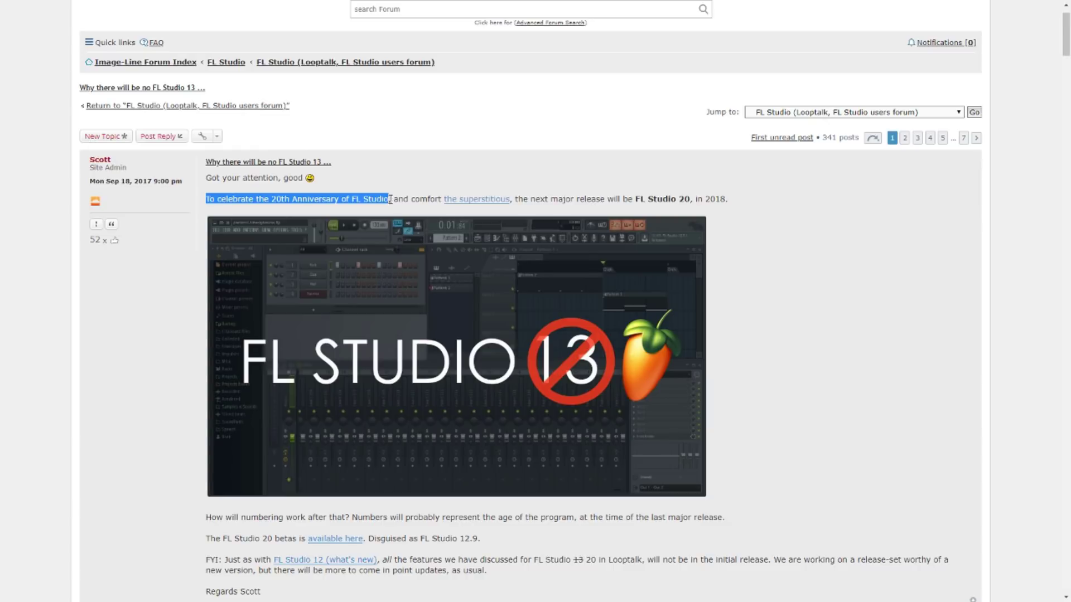
{"action": "left_click", "coordinate": [474, 202]}
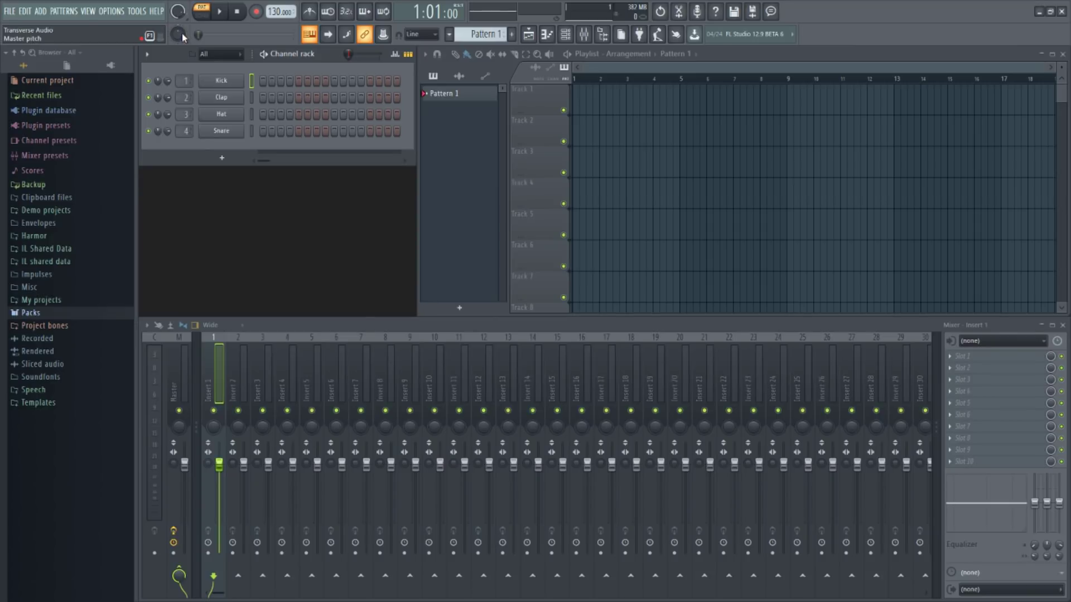
{"action": "left_click_drag", "start_coordinate": [182, 32], "coordinate": [182, 44]}
{"action": "left_click_drag", "start_coordinate": [177, 34], "coordinate": [178, 32]}
{"action": "left_click", "coordinate": [207, 17]}
{"action": "left_click", "coordinate": [211, 11]}
- Move the window system buttons to the left end of the main toolbar via toolbar Edit mode
{"action": "right_click", "coordinate": [911, 17]}
{"action": "left_click", "coordinate": [926, 30]}
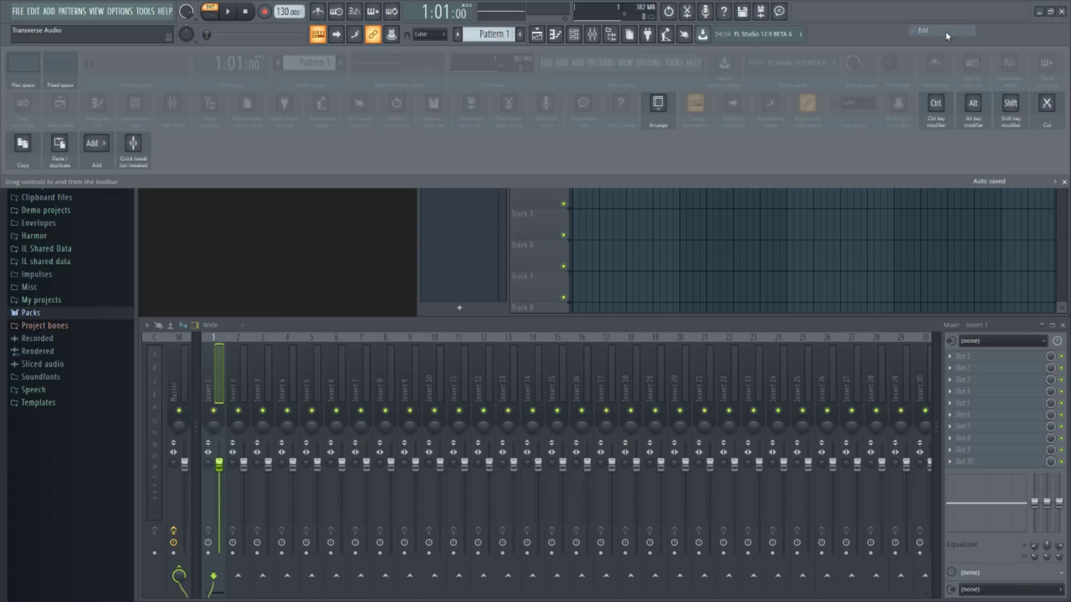
{"action": "left_click_drag", "start_coordinate": [1049, 11], "coordinate": [17, 14]}
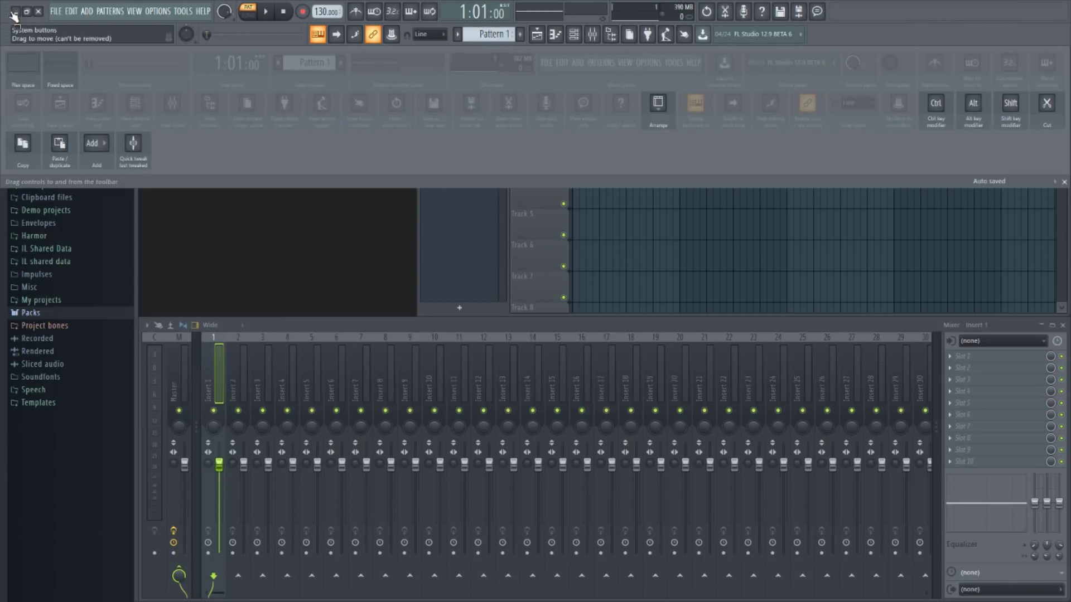
{"action": "left_click", "coordinate": [1065, 183]}
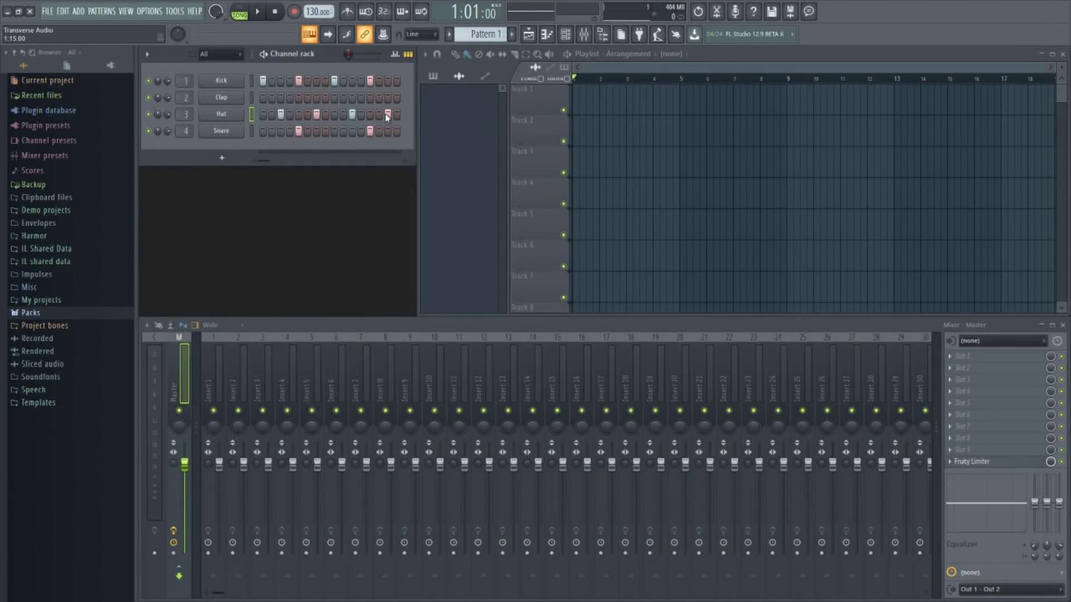
- Paint Pattern 1 clips across Track 1 and consolidate the selection into audio from its start
{"action": "left_click_drag", "start_coordinate": [575, 107], "coordinate": [657, 107]}
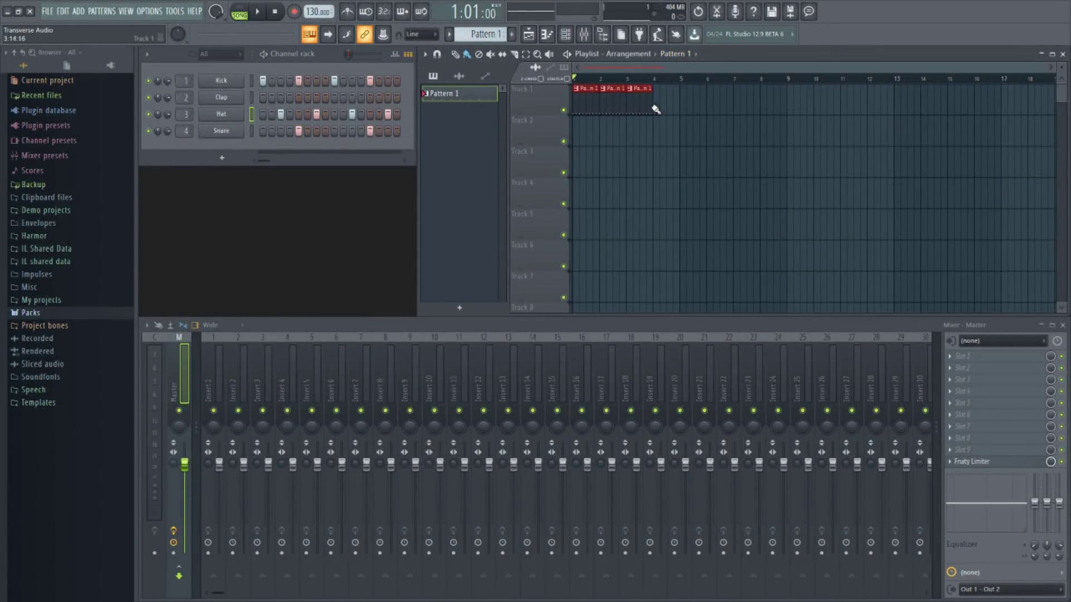
{"action": "left_click", "coordinate": [426, 55]}
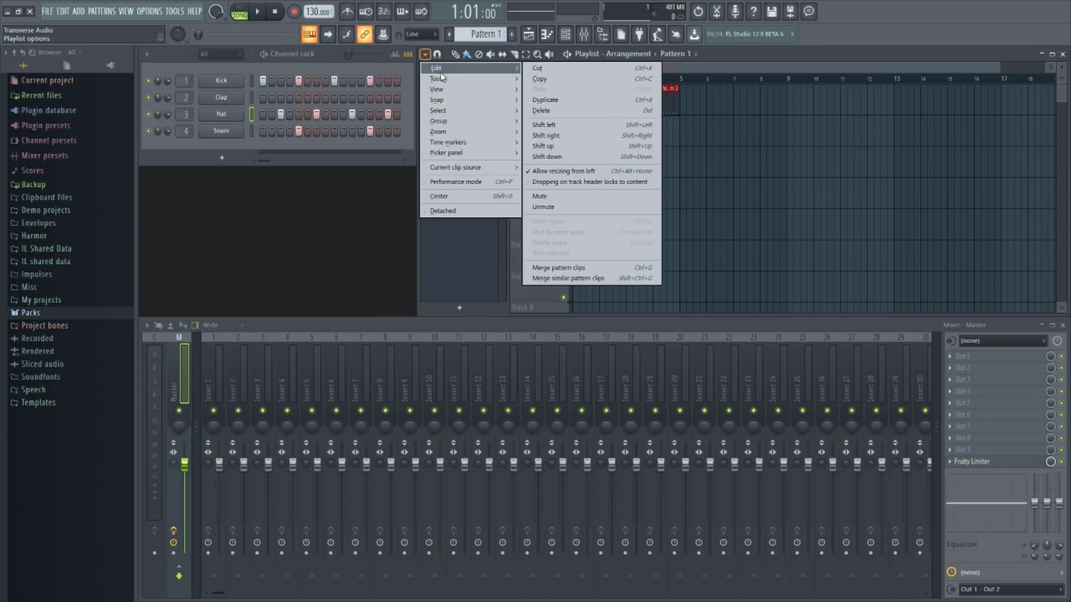
{"action": "mouse_move", "coordinate": [445, 80]}
{"action": "mouse_move", "coordinate": [588, 94]}
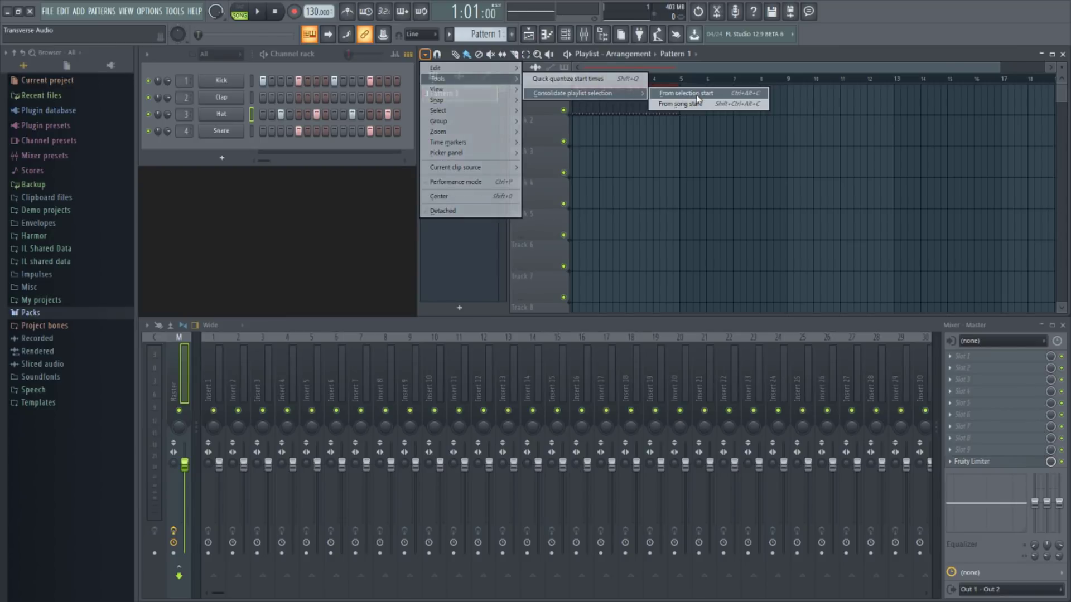
{"action": "left_click", "coordinate": [661, 95]}
- Consolidate Track 4 into one audio clip and switch on two kick steps
{"action": "right_click", "coordinate": [540, 179]}
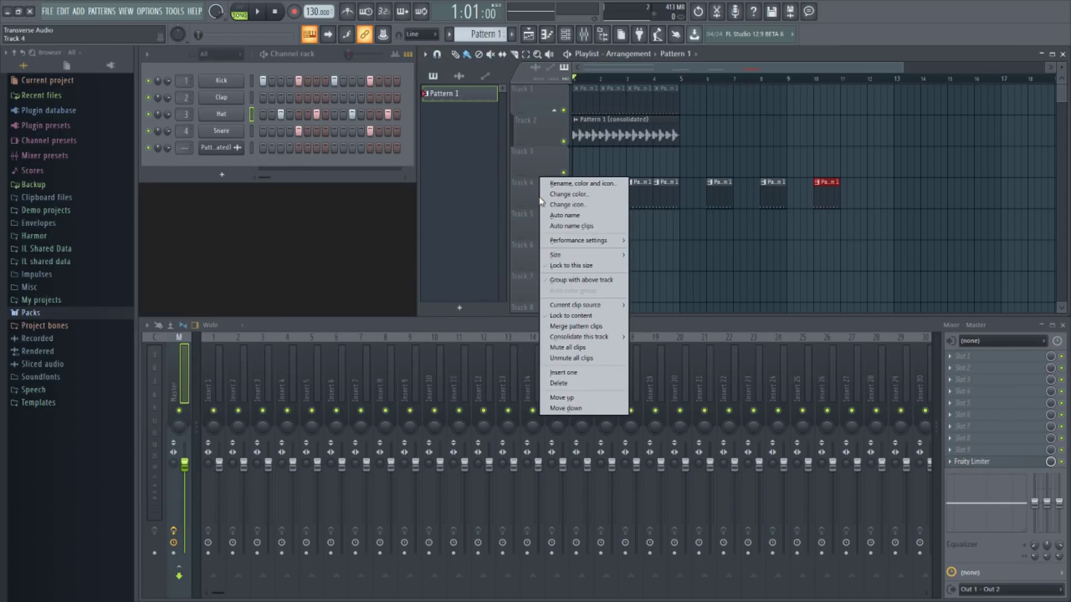
{"action": "mouse_move", "coordinate": [580, 337]}
{"action": "left_click", "coordinate": [659, 337]}
{"action": "left_click", "coordinate": [299, 82]}
{"action": "left_click", "coordinate": [335, 81]}
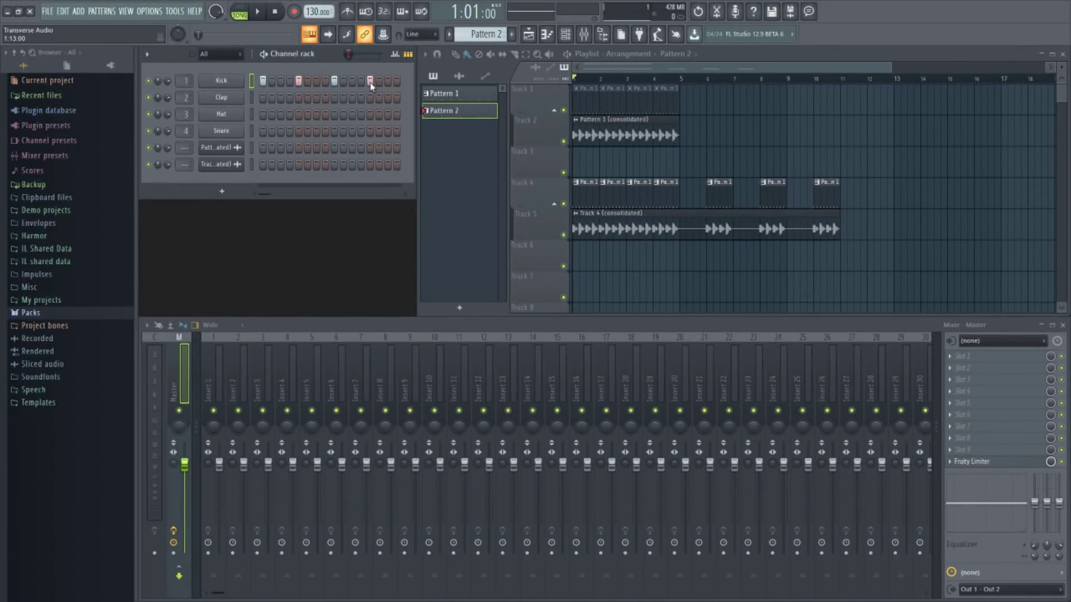
- Render Pattern 2 to audio clips, replacing the pattern in the playlist
{"action": "right_click", "coordinate": [455, 112]}
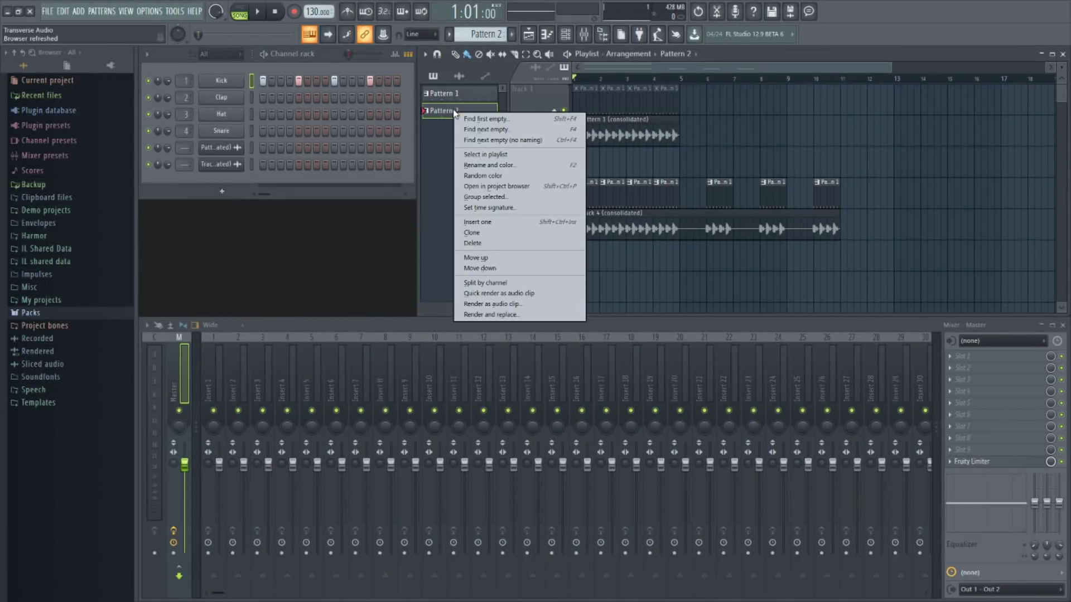
{"action": "left_click", "coordinate": [506, 317]}
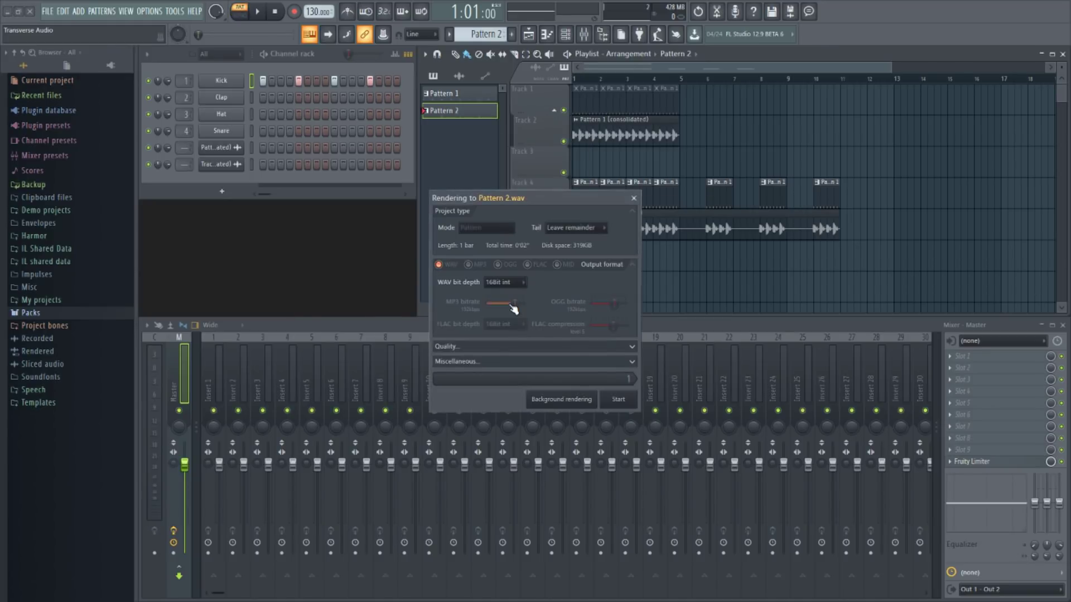
{"action": "left_click", "coordinate": [618, 398]}
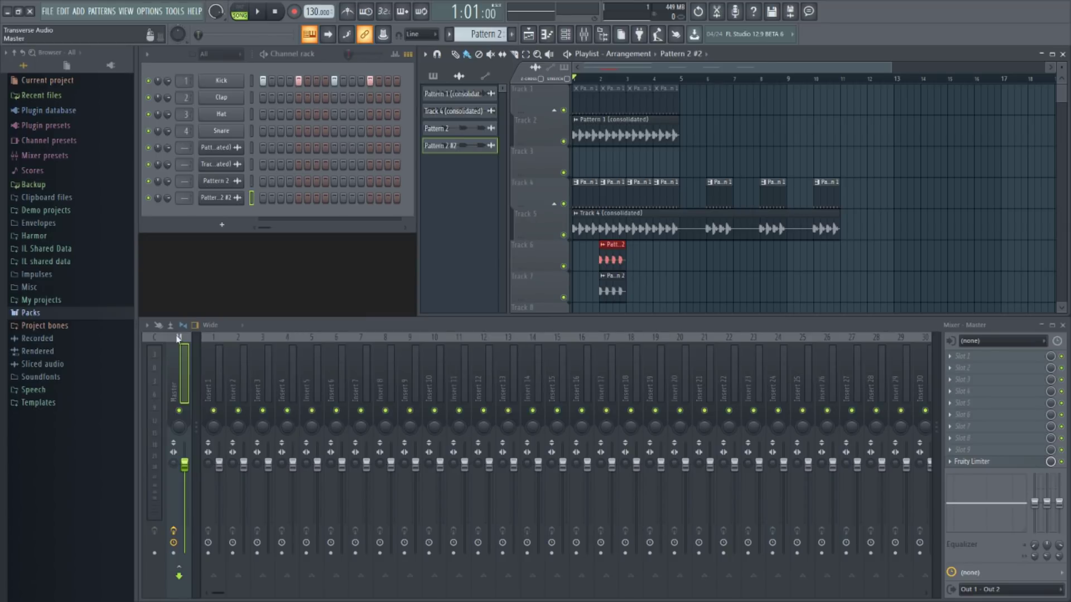
{"action": "left_click", "coordinate": [148, 326]}
{"action": "mouse_move", "coordinate": [147, 326]}
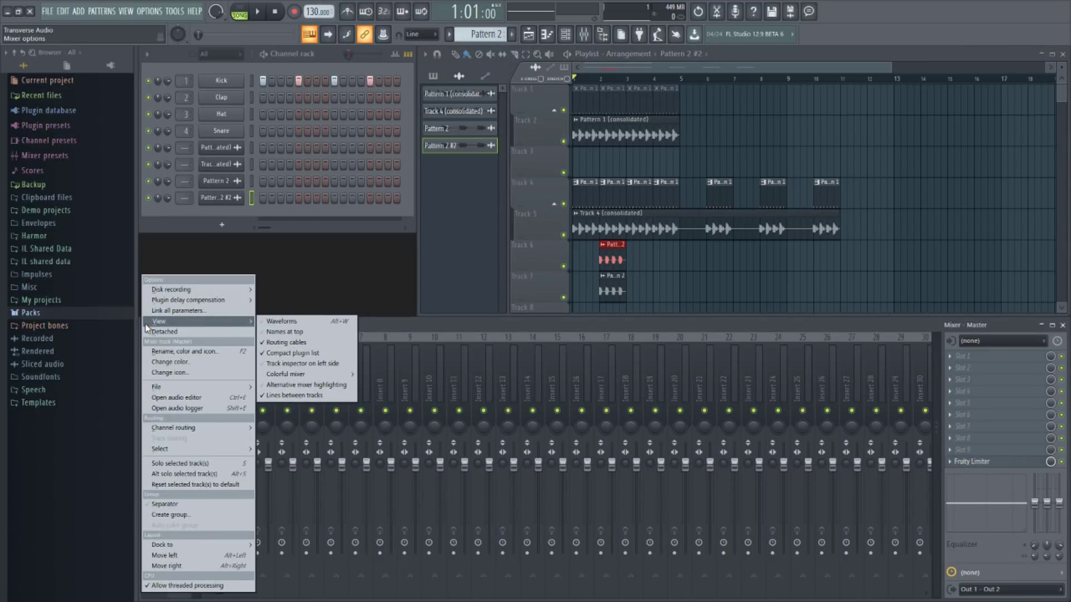
{"action": "mouse_move", "coordinate": [187, 304]}
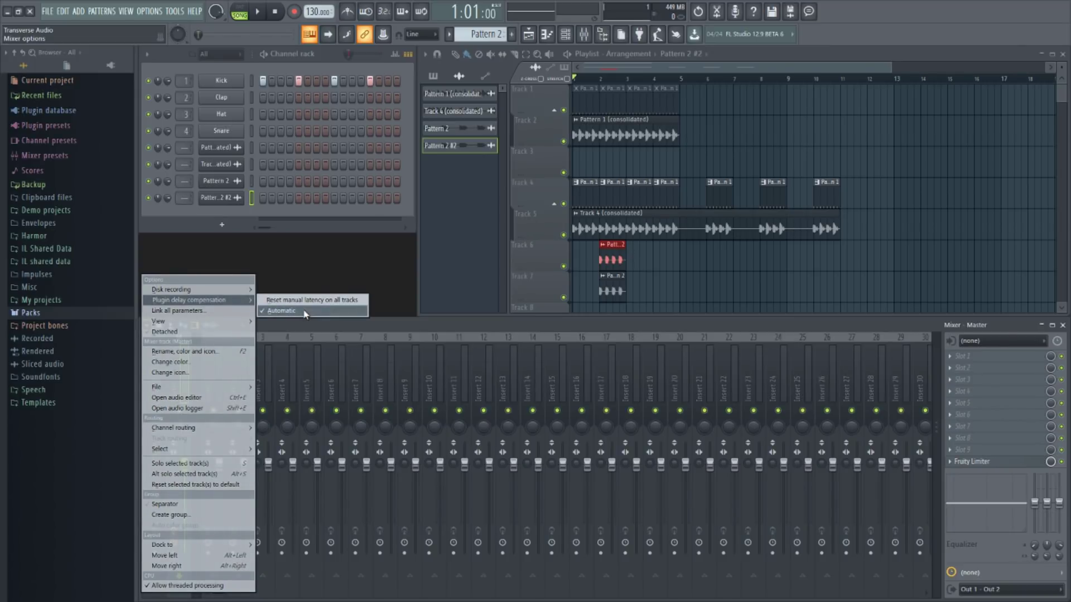
{"action": "left_click", "coordinate": [425, 323]}
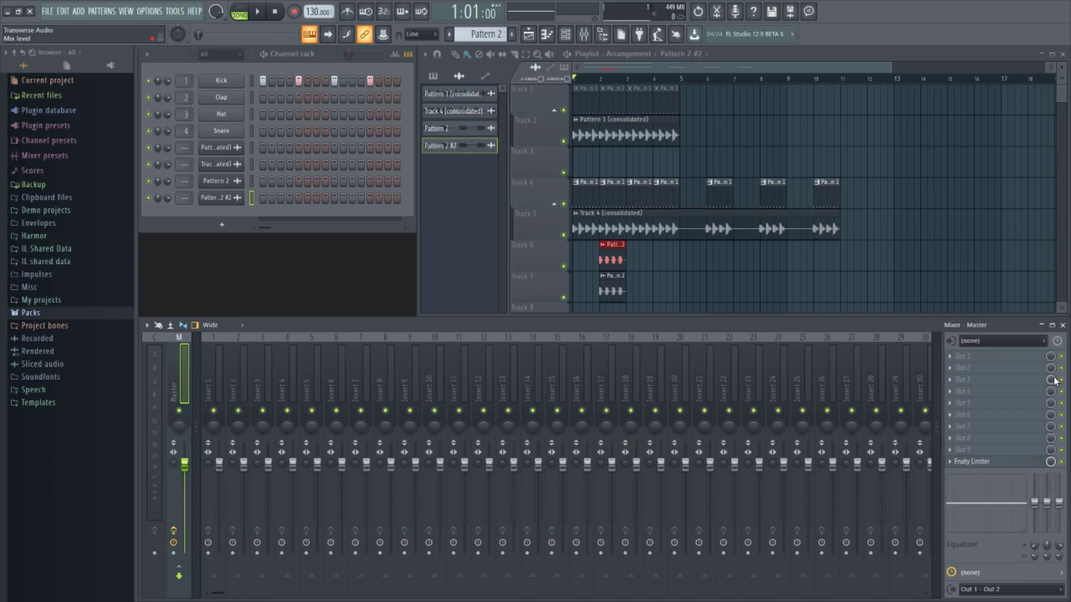
- Add a new arrangement named Arrangement_2
{"action": "left_click", "coordinate": [646, 54]}
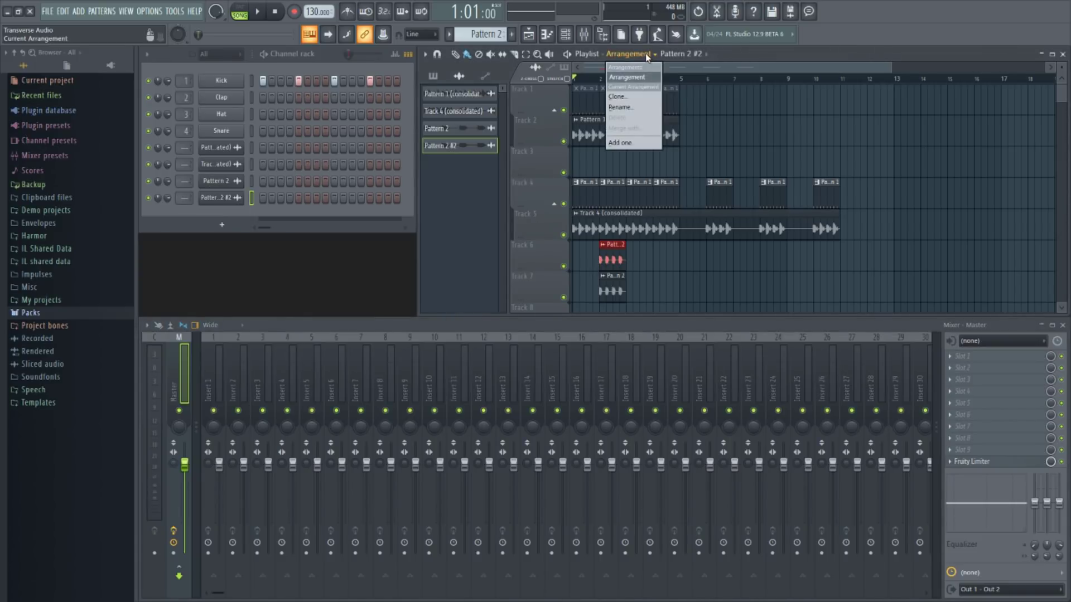
{"action": "left_click", "coordinate": [615, 142]}
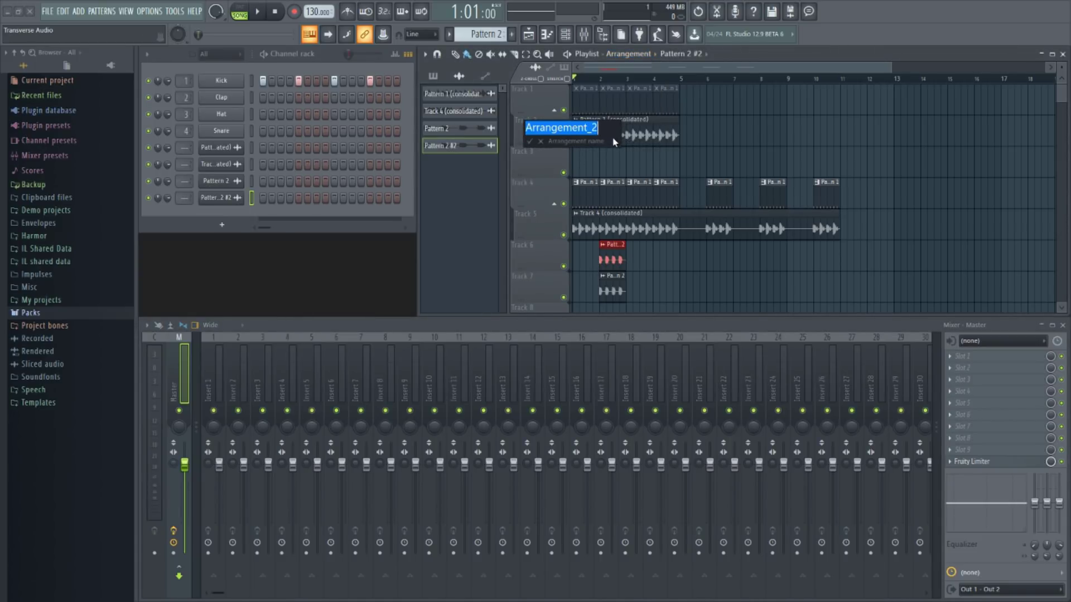
{"action": "key", "text": "Return"}
- Paint Pattern 2 clips across Track 1 and diagonally down Tracks 2–4, then return to Arrangement
{"action": "left_click", "coordinate": [577, 102]}
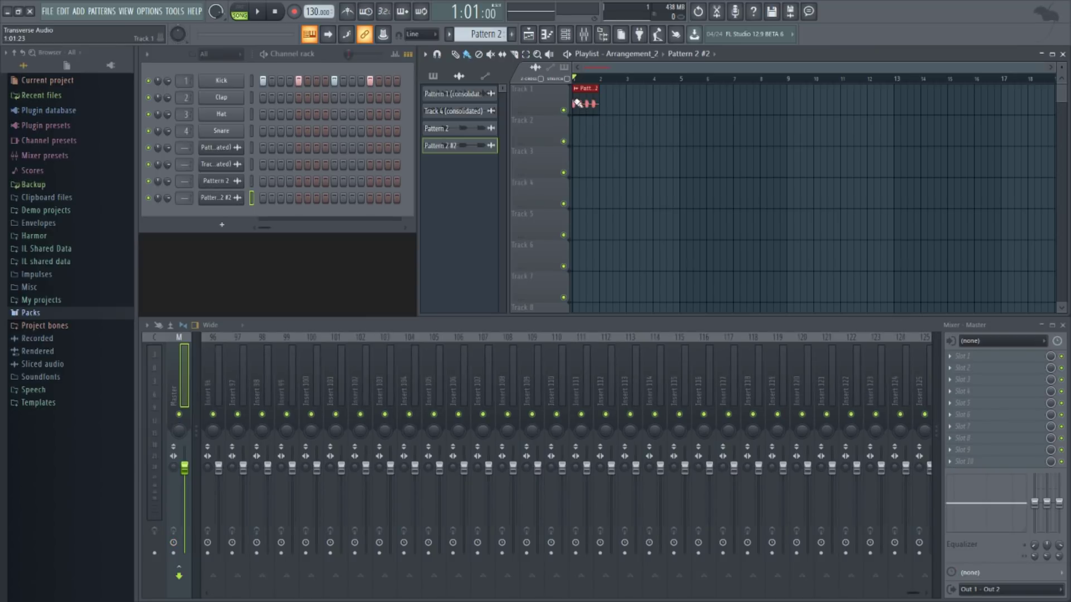
{"action": "left_click_drag", "start_coordinate": [577, 103], "coordinate": [664, 104]}
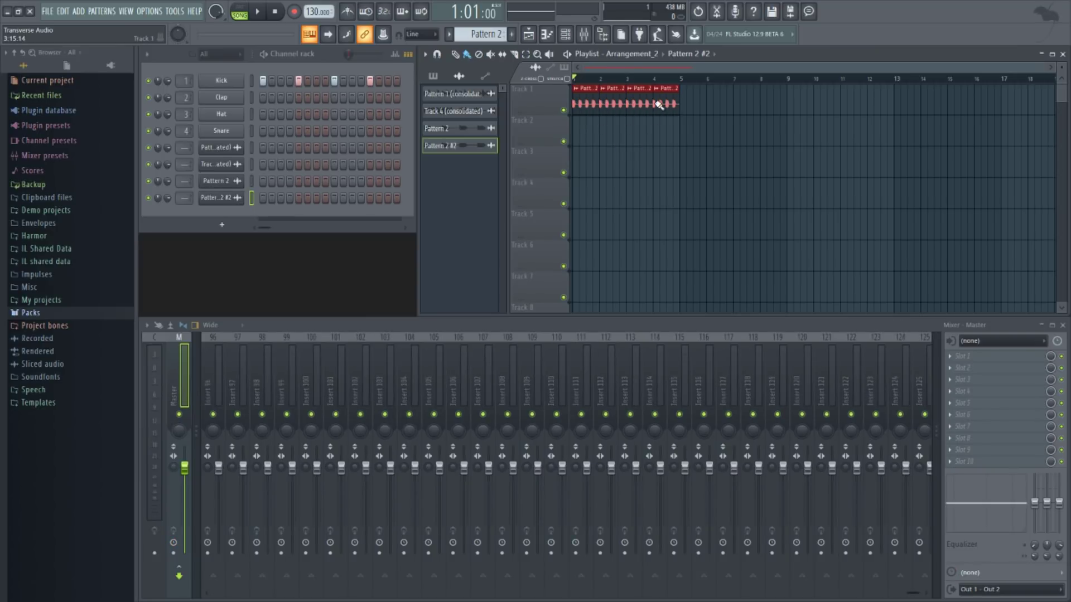
{"action": "left_click", "coordinate": [610, 133]}
{"action": "left_click", "coordinate": [636, 166]}
{"action": "left_click", "coordinate": [658, 193]}
{"action": "left_click", "coordinate": [641, 54]}
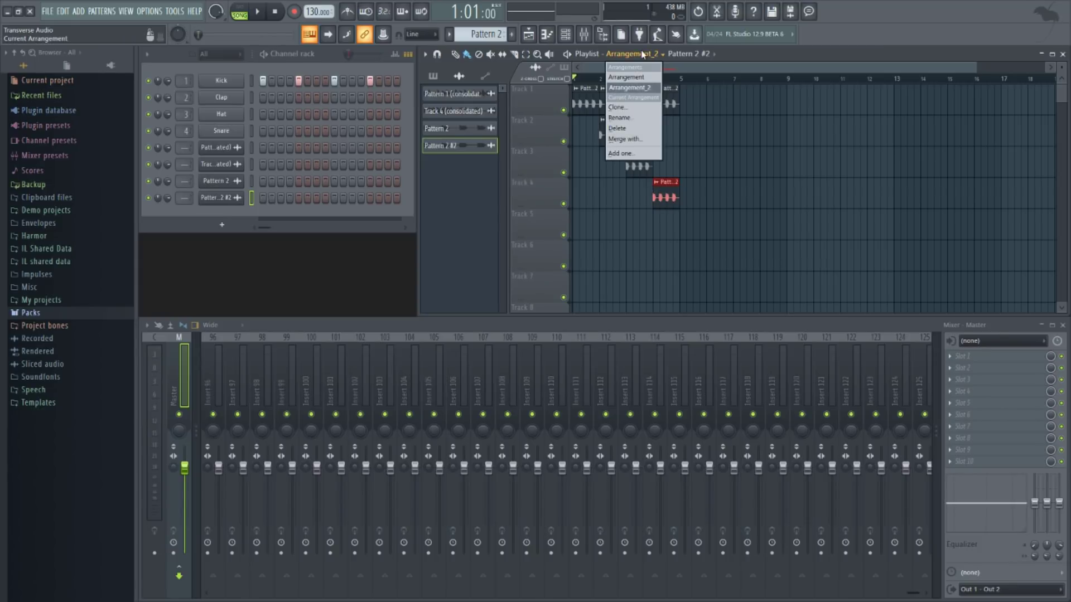
{"action": "left_click", "coordinate": [641, 77]}
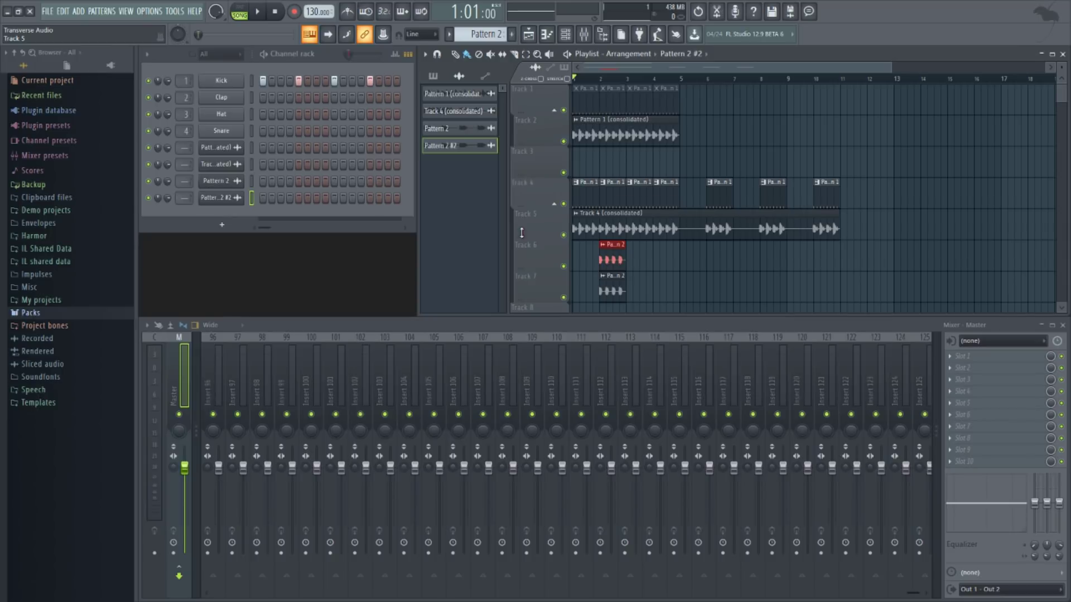
{"action": "left_click_drag", "start_coordinate": [522, 233], "coordinate": [520, 248]}
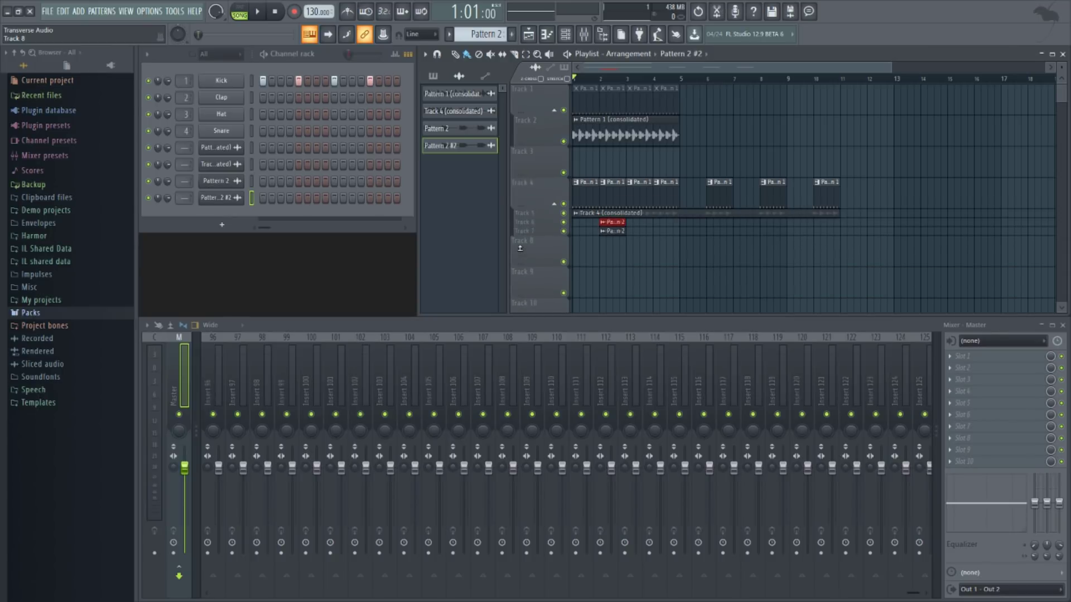
{"action": "left_click", "coordinate": [555, 204]}
{"action": "left_click", "coordinate": [555, 205]}
{"action": "left_click_drag", "start_coordinate": [533, 217], "coordinate": [524, 277]}
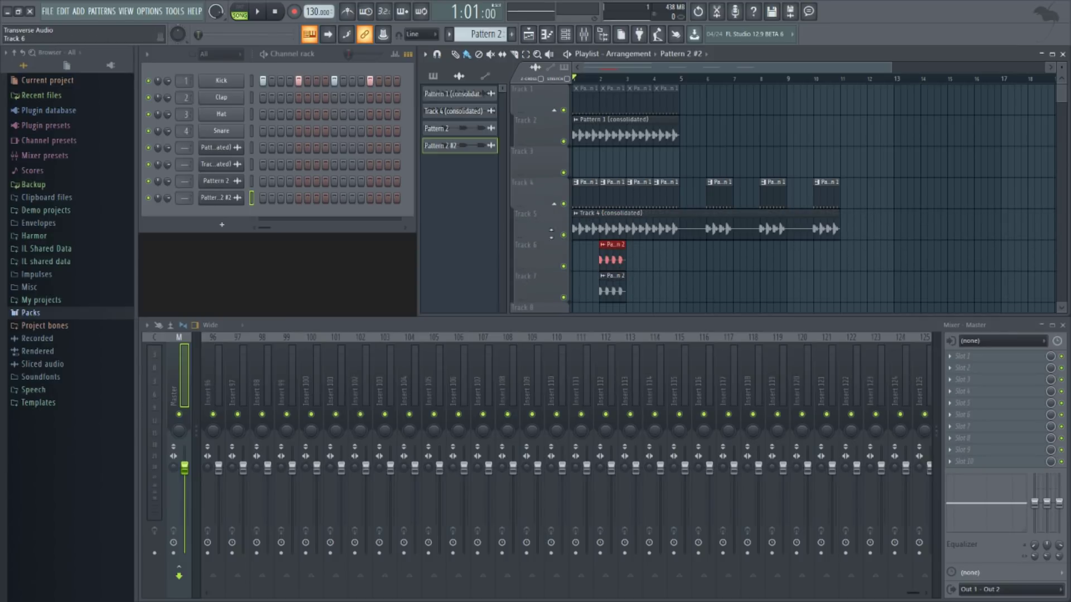
{"action": "left_click", "coordinate": [557, 205]}
{"action": "left_click", "coordinate": [556, 204]}
- Show the Kick channel in the graph editor, cycling through Vel, Rel, Fine, Pan and Shift
{"action": "left_click", "coordinate": [395, 55]}
{"action": "left_click", "coordinate": [252, 81]}
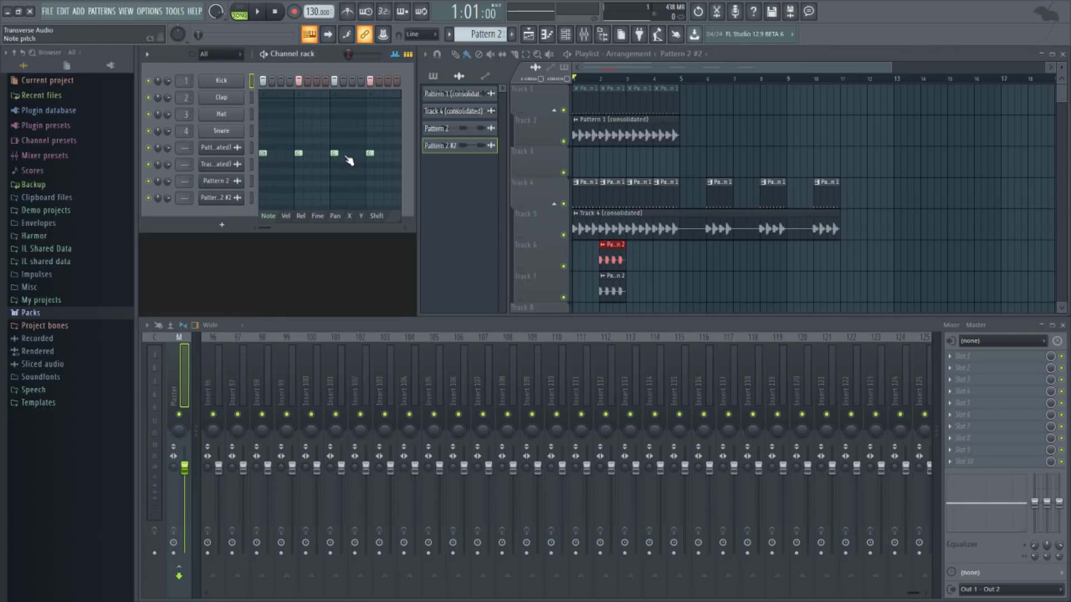
{"action": "left_click", "coordinate": [286, 217]}
{"action": "left_click", "coordinate": [302, 217]}
{"action": "left_click", "coordinate": [317, 218]}
{"action": "left_click", "coordinate": [334, 218]}
{"action": "left_click", "coordinate": [361, 217]}
- Open the Kick sampler settings on the second page of precomputed effects
{"action": "left_click", "coordinate": [376, 217]}
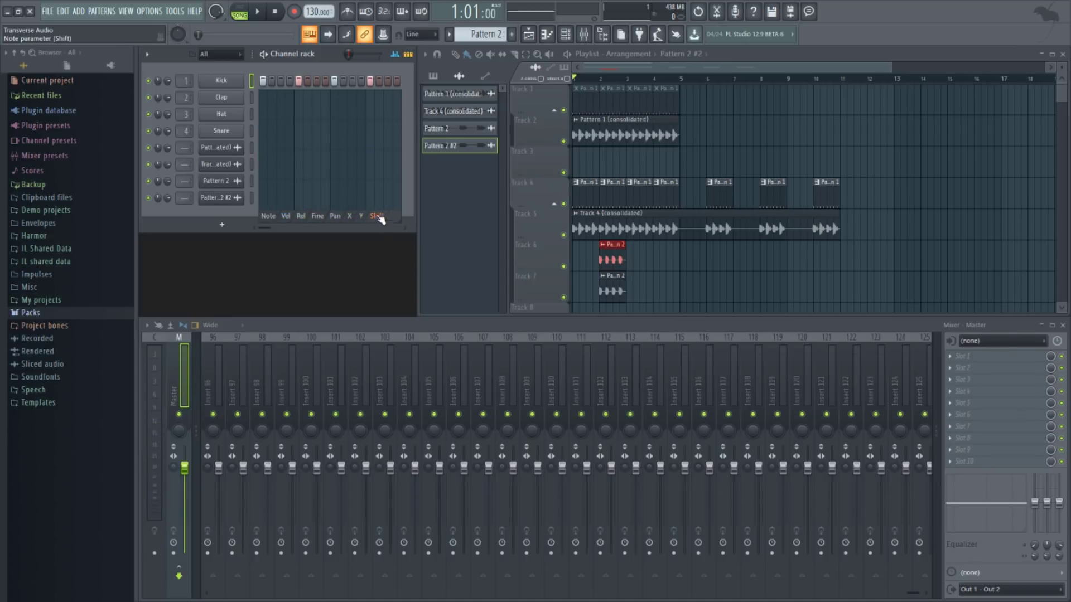
{"action": "left_click", "coordinate": [235, 84]}
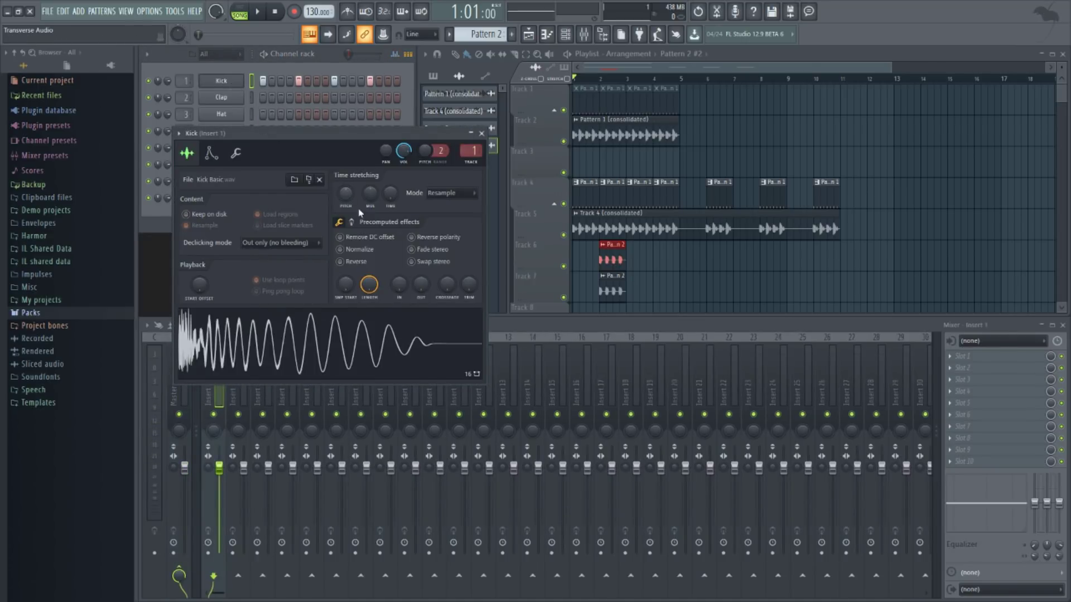
{"action": "left_click", "coordinate": [352, 222]}
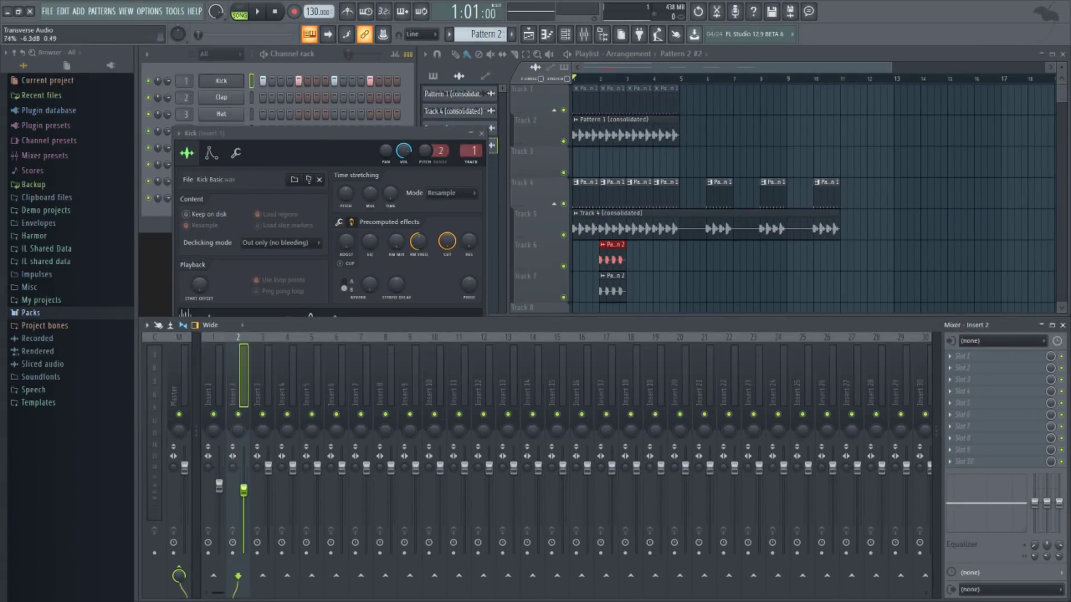
- Lower the faders of mixer Inserts 1–4
{"action": "left_click_drag", "start_coordinate": [244, 486], "coordinate": [243, 505]}
{"action": "left_click", "coordinate": [269, 489]}
{"action": "left_click_drag", "start_coordinate": [293, 467], "coordinate": [216, 380]}
- Reset the selected mixer Inserts 1–5 to default and confirm
{"action": "right_click", "coordinate": [215, 380]}
{"action": "left_click", "coordinate": [266, 479]}
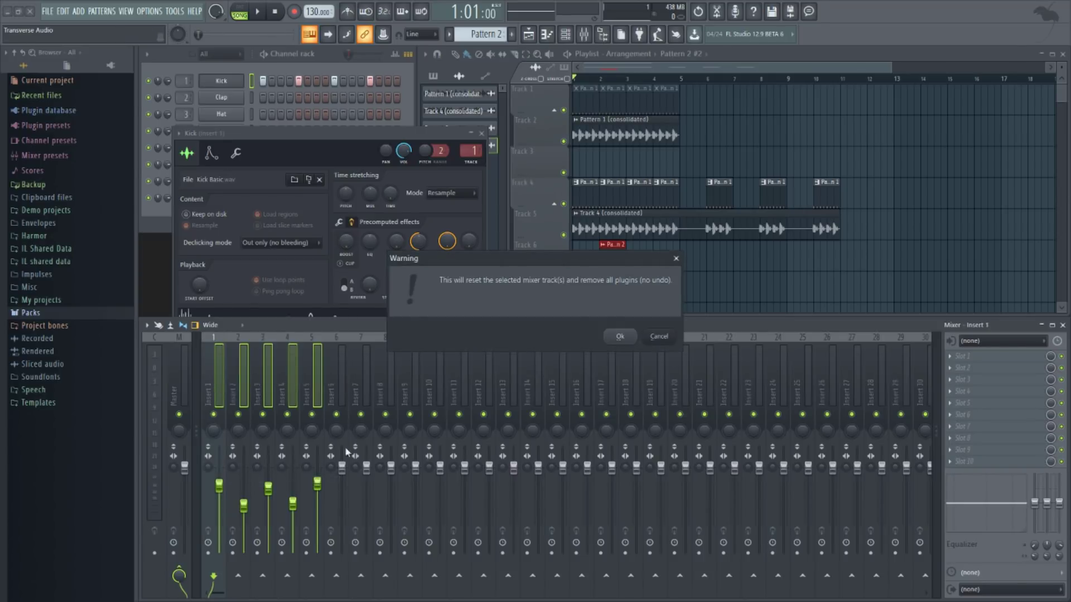
{"action": "left_click", "coordinate": [608, 340]}
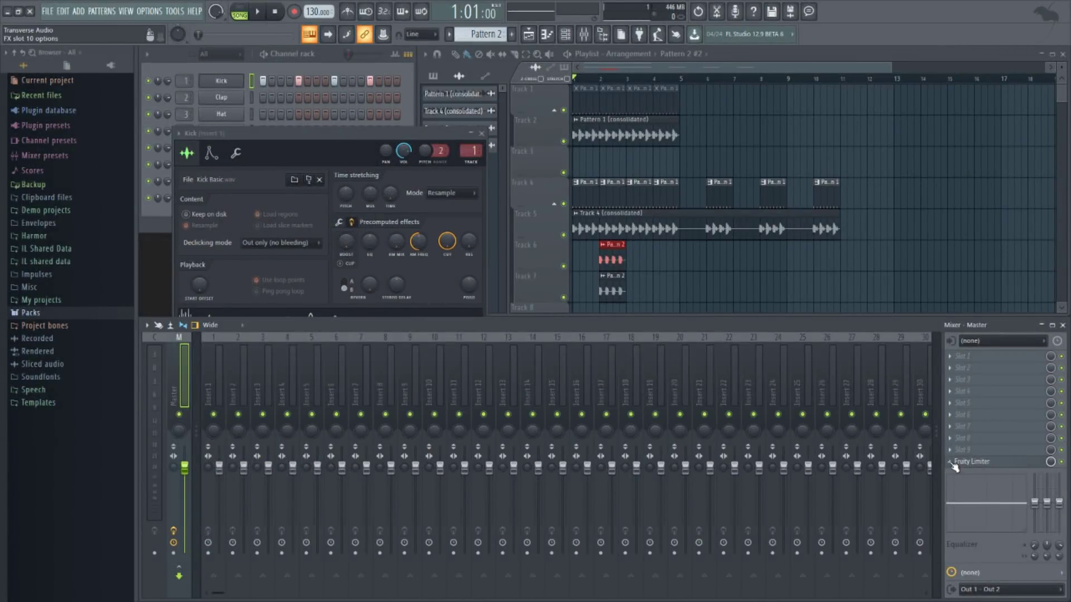
- Remove Fruity Limiter from the Master track's effect slot
{"action": "left_click", "coordinate": [956, 466]}
{"action": "mouse_move", "coordinate": [961, 347]}
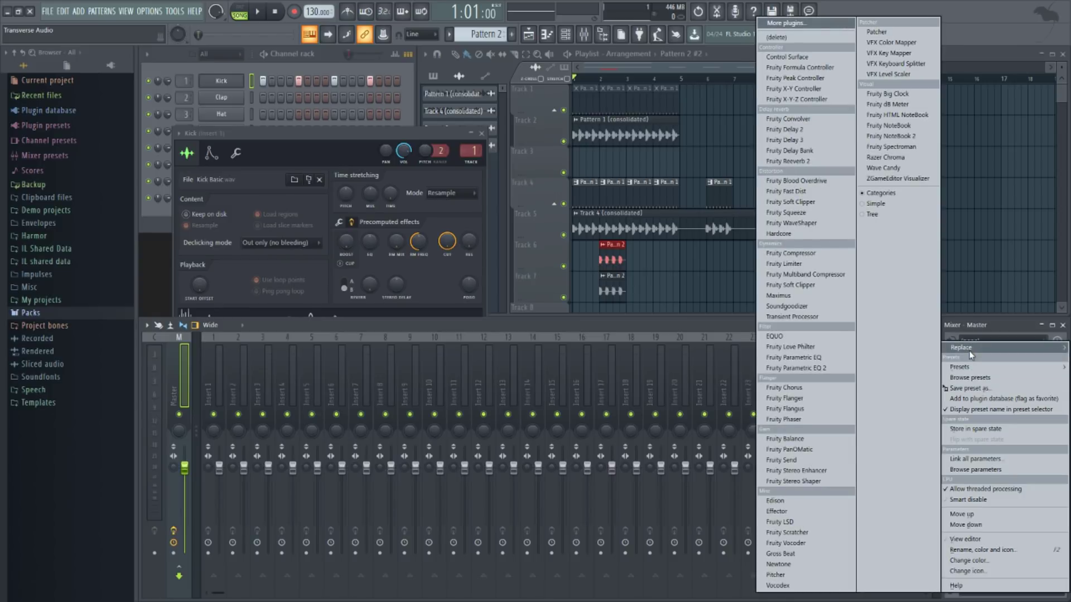
{"action": "left_click", "coordinate": [804, 43]}
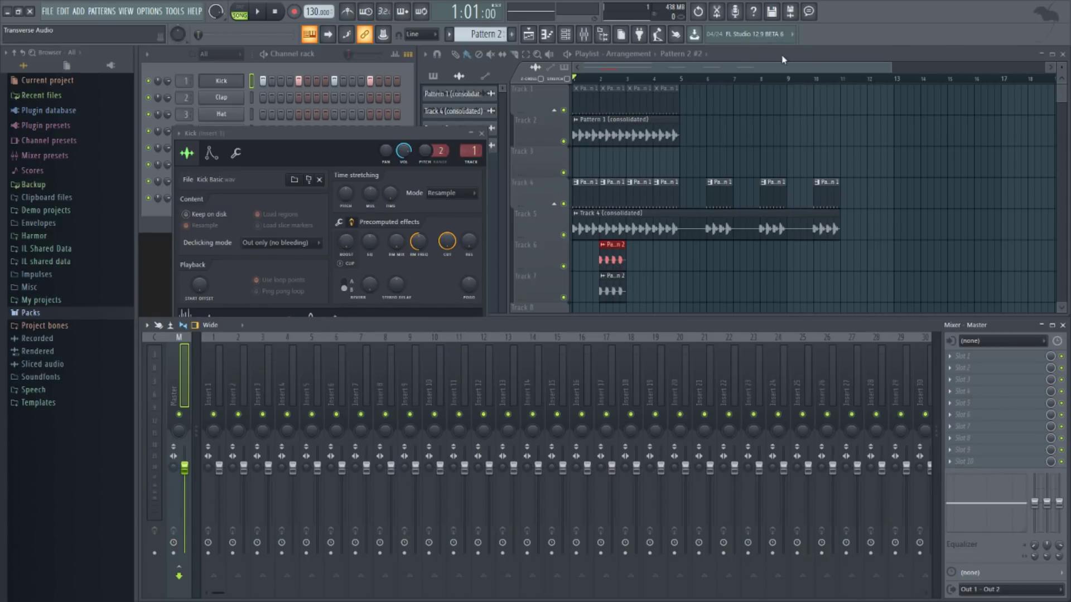
- From Options > Manage plugins, add a 3x Osc channel to the project
{"action": "left_click", "coordinate": [152, 12]}
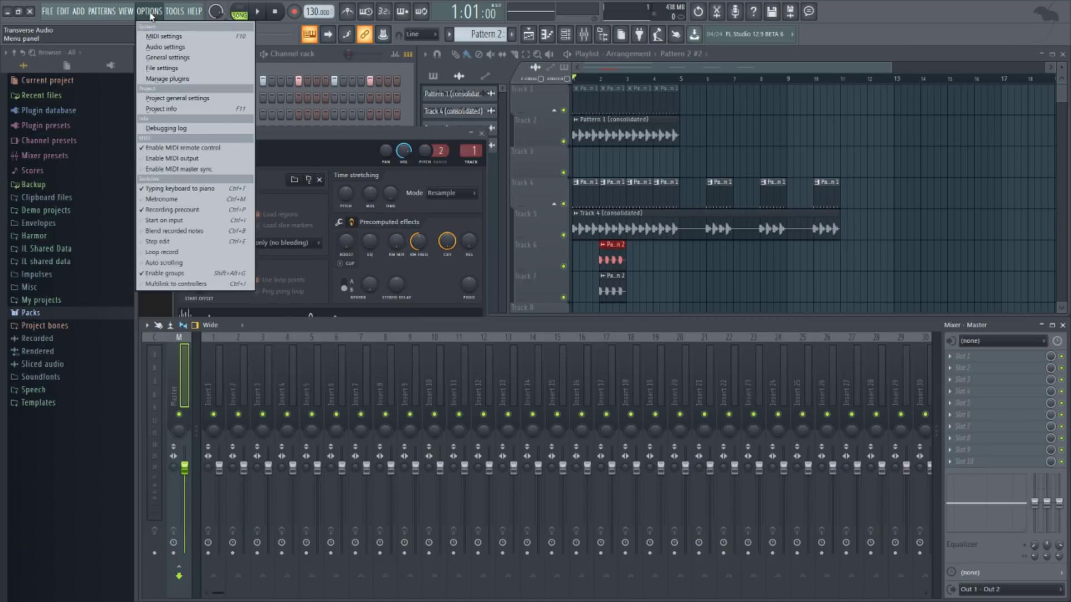
{"action": "left_click", "coordinate": [173, 79]}
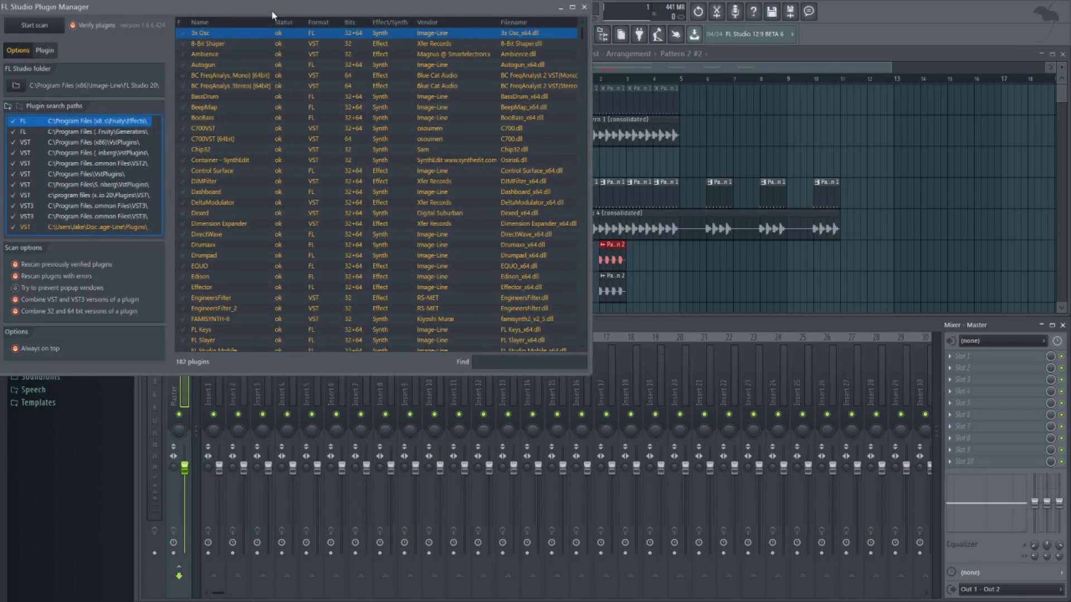
{"action": "left_click_drag", "start_coordinate": [275, 7], "coordinate": [741, 73]}
{"action": "left_click", "coordinate": [440, 146]}
{"action": "left_click_drag", "start_coordinate": [441, 146], "coordinate": [355, 339]}
{"action": "double_click", "coordinate": [676, 102]}
{"action": "left_click", "coordinate": [462, 155]}
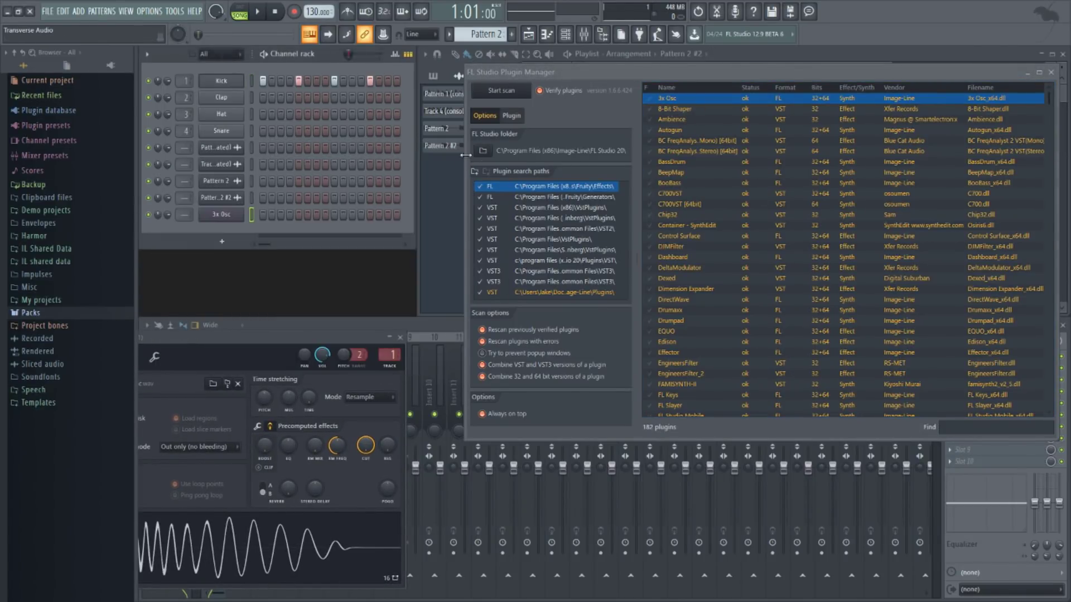
- Search the plugin list for 'Harmor', drag it into the channel rack, and select mixer inserts 104–125
{"action": "left_click", "coordinate": [956, 429]}
{"action": "type", "text": "Harmor"}
{"action": "left_click_drag", "start_coordinate": [683, 103], "coordinate": [228, 234]}
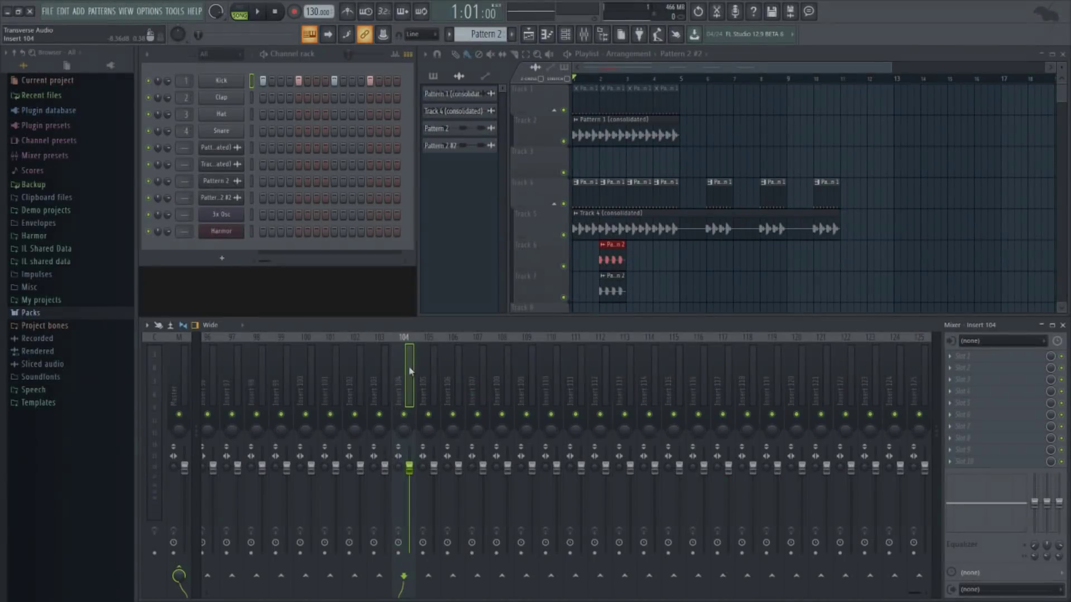
{"action": "left_click_drag", "start_coordinate": [408, 366], "coordinate": [927, 384]}
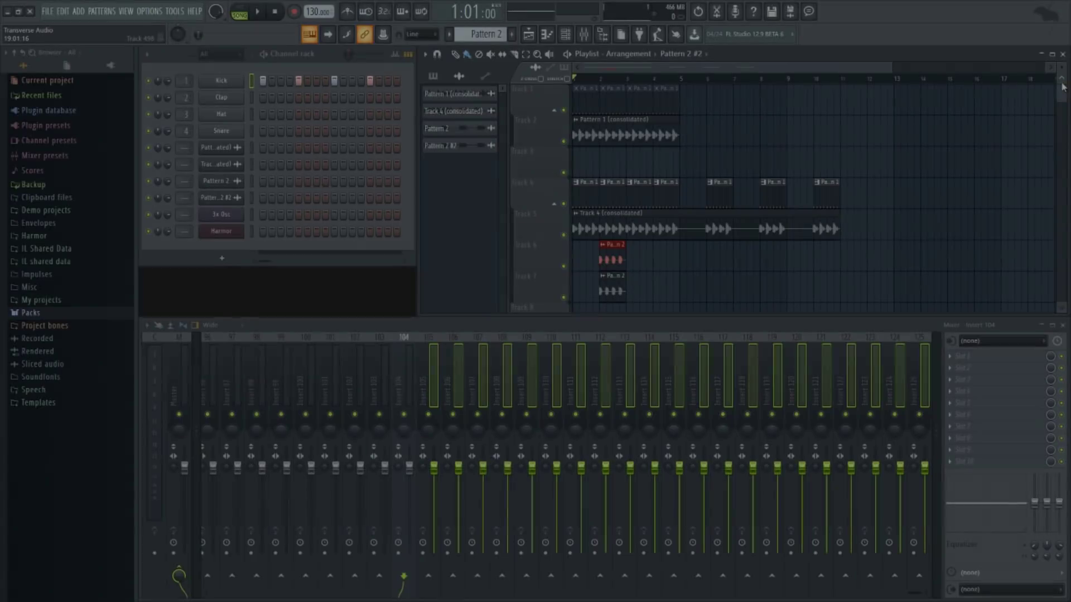
{"action": "mouse_move", "coordinate": [1061, 93]}
{"action": "left_mouse_down"}
{"action": "mouse_move", "coordinate": [1063, 296]}
{"action": "mouse_move", "coordinate": [1068, 87]}
{"action": "left_mouse_up"}
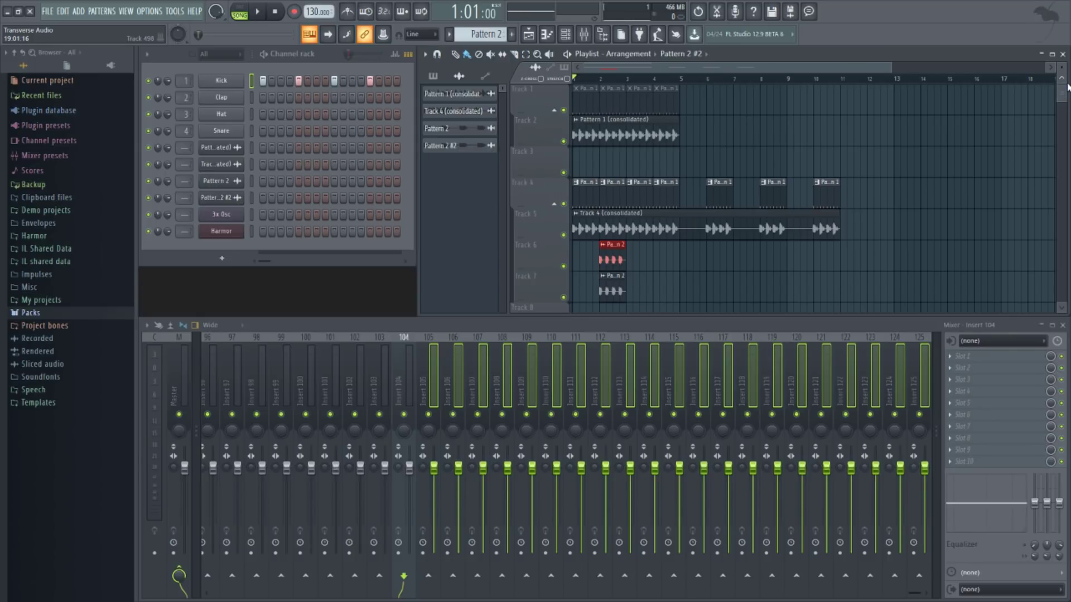